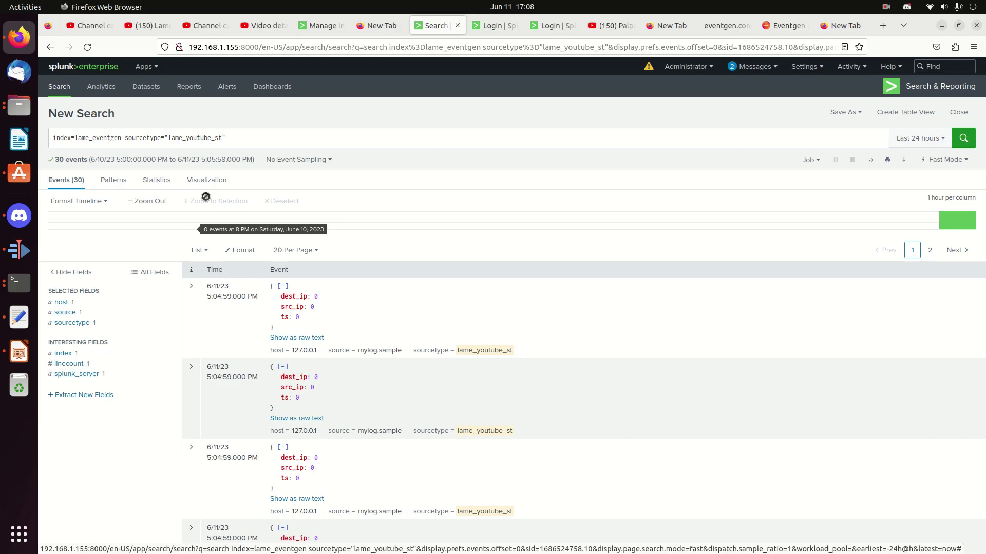
Check the zero ts value in an event, then review replacement line 35 in the eventgen notes.
drag(302, 319, 277, 318)
click(301, 319)
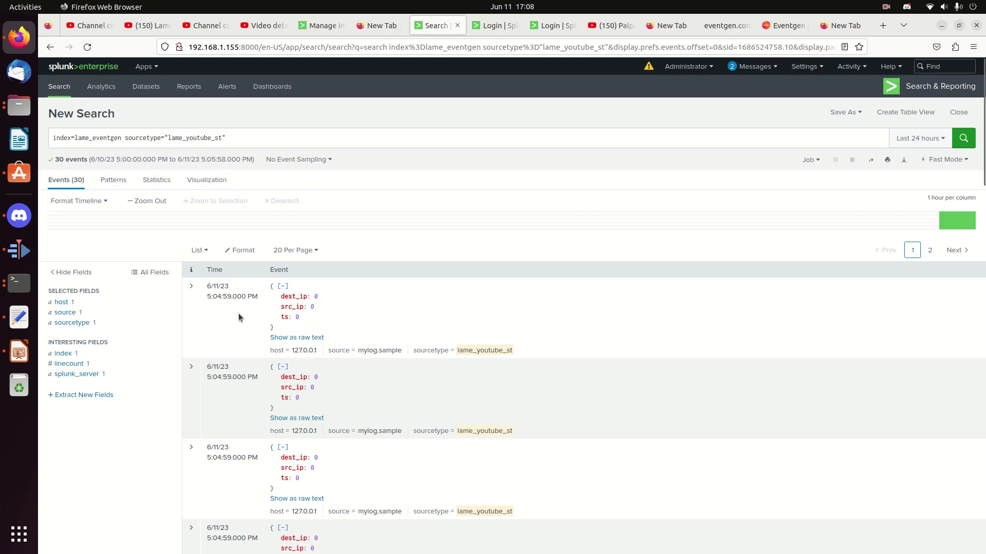
click(19, 319)
click(537, 434)
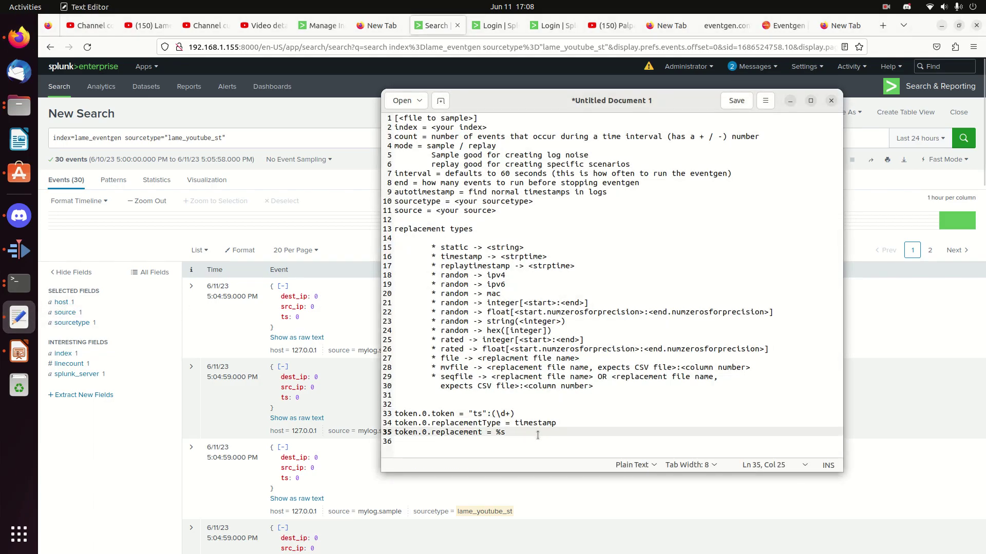
key(shift+Home)
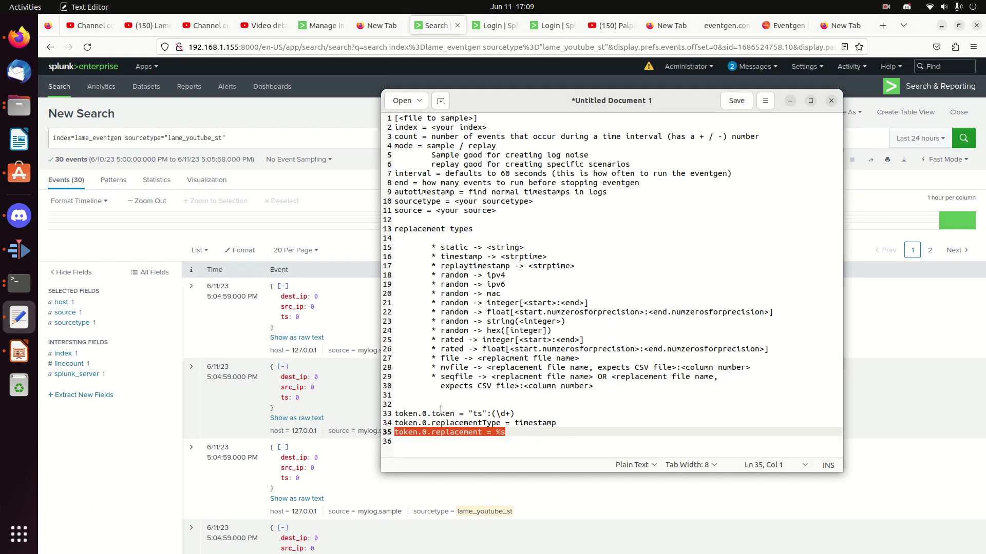
click(441, 408)
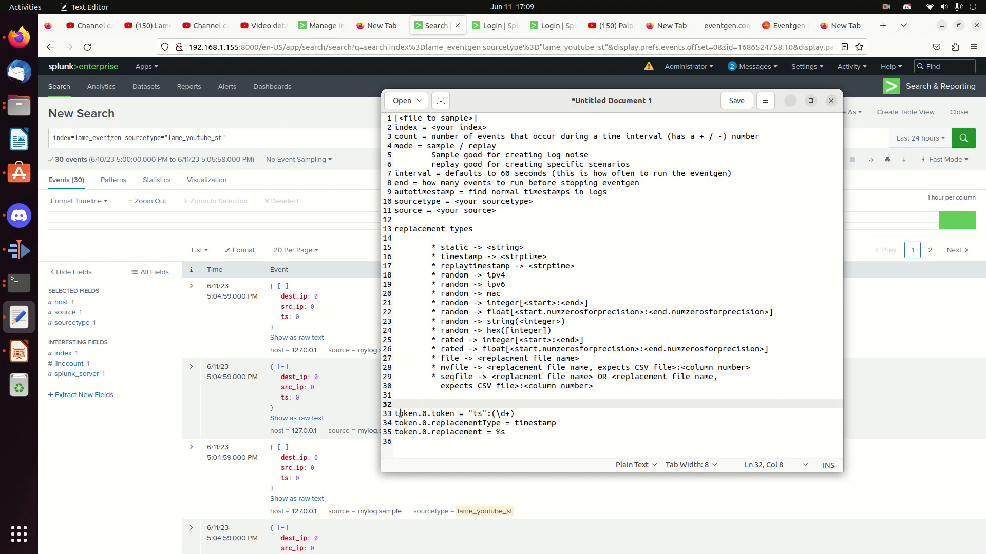
Select the ts token line 33 in the eventgen notes.
click(413, 414)
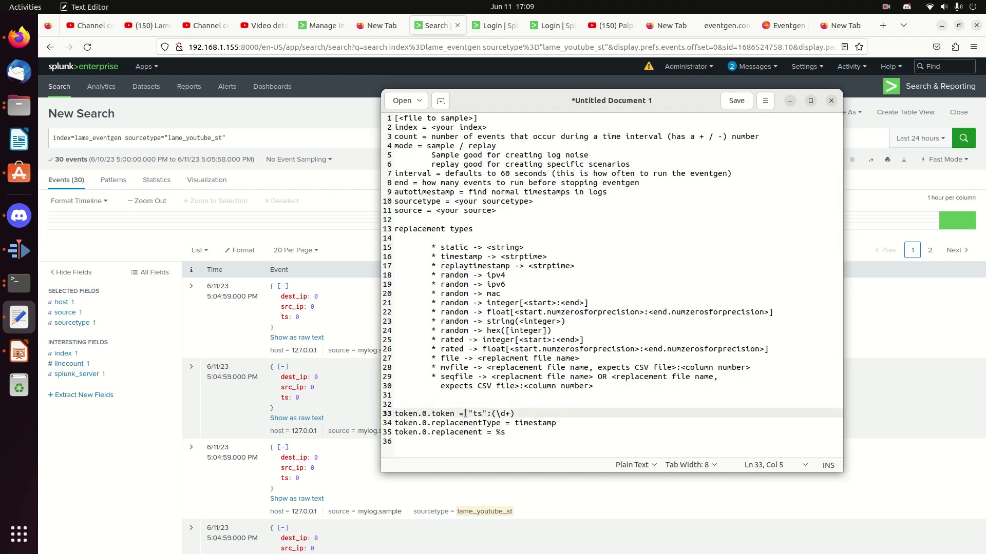
key(End)
key(Down)
key(Up)
shift+click(466, 420)
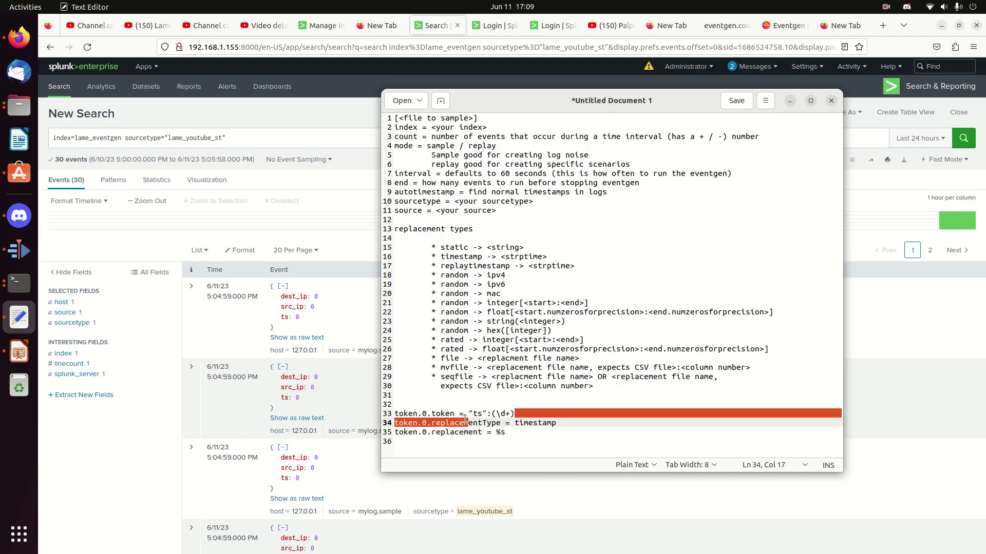
key(shift+Up)
key(shift+Home)
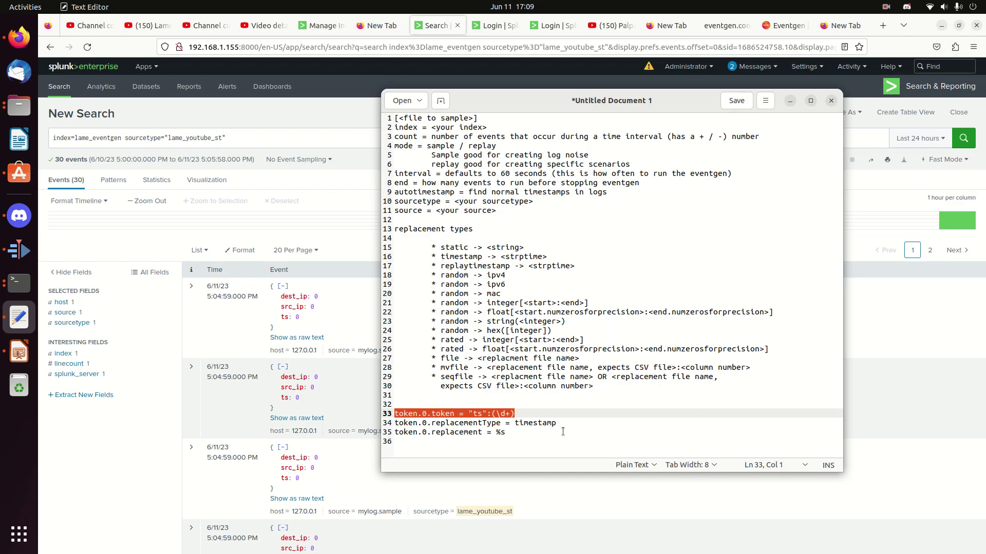
Review the replacementType and replacement lines, then bring the eventgen.conf terminal forward.
drag(529, 433, 414, 413)
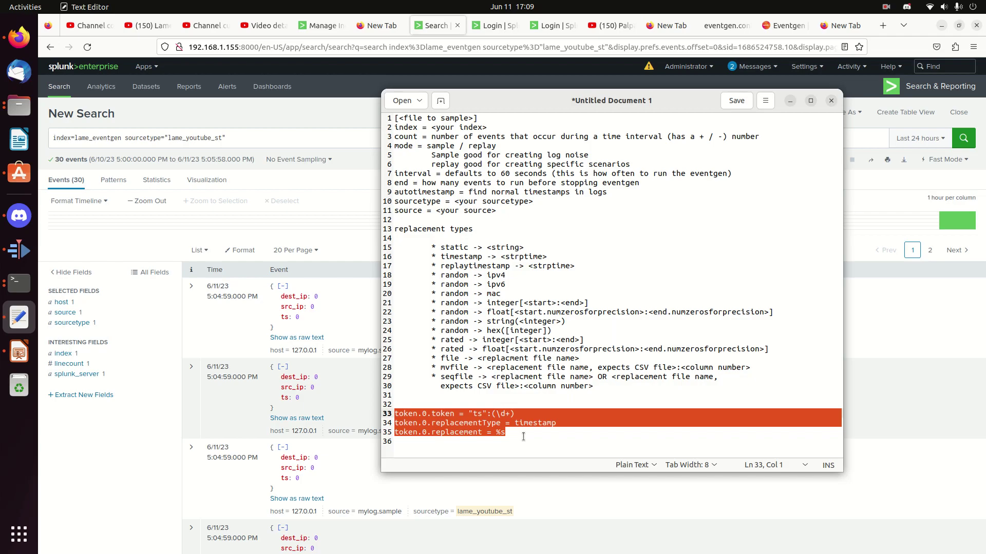
click(431, 415)
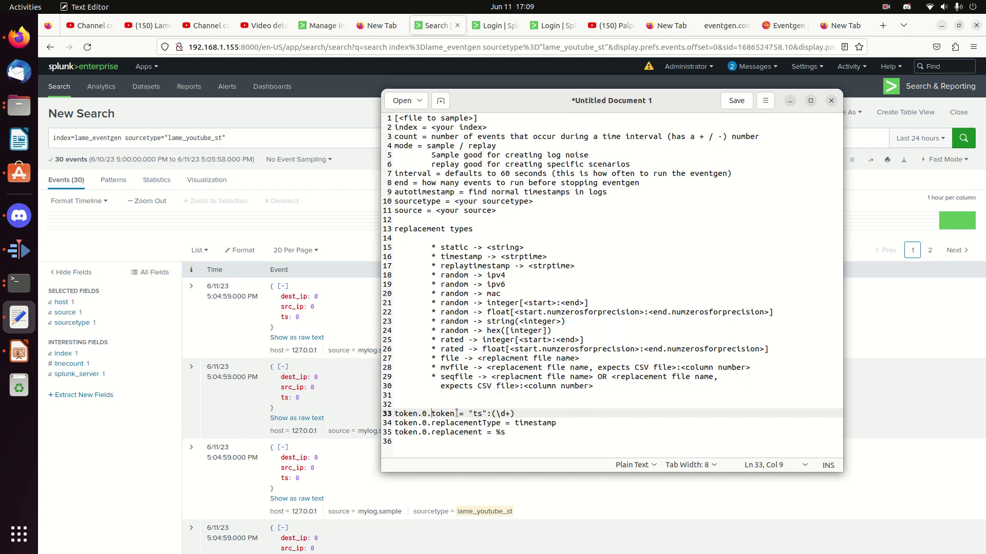
click(19, 282)
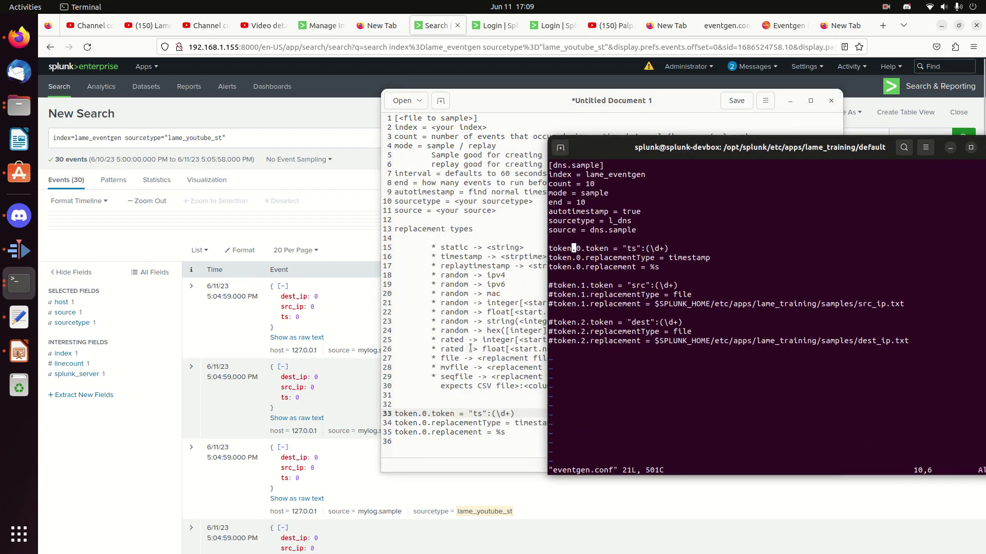
Minimize the lame_training eventgen.conf terminal and bring the lew_app terminal to the front.
click(949, 148)
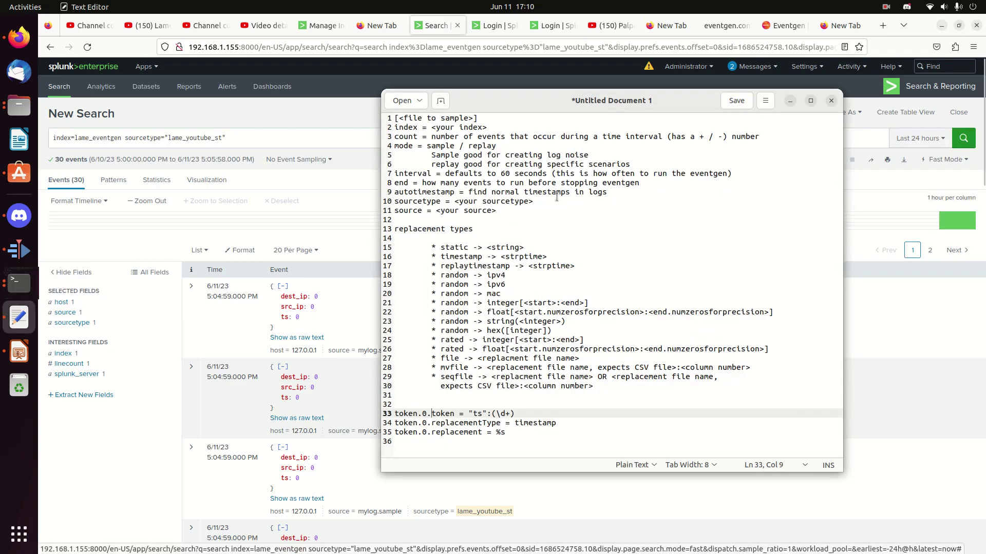
click(29, 286)
click(28, 287)
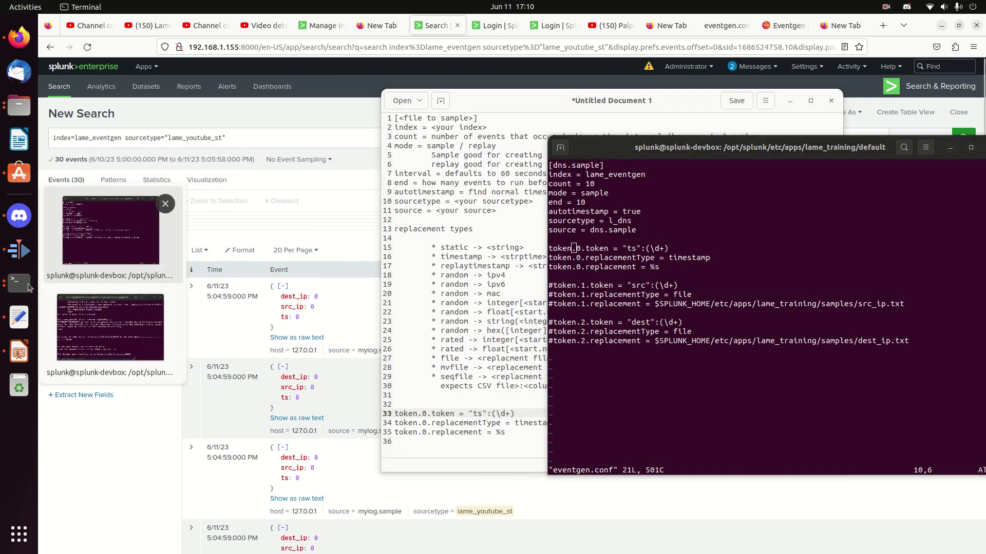
click(116, 326)
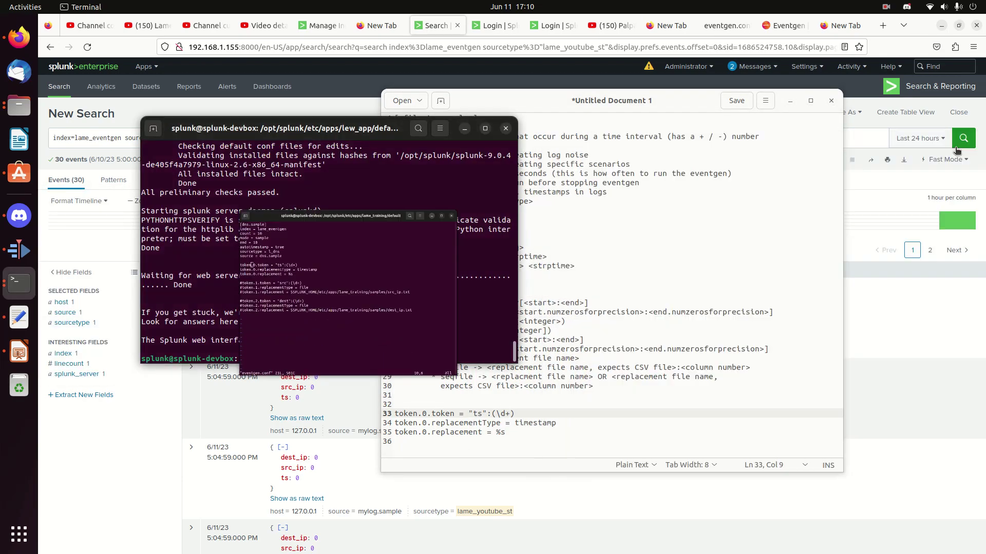
click(950, 148)
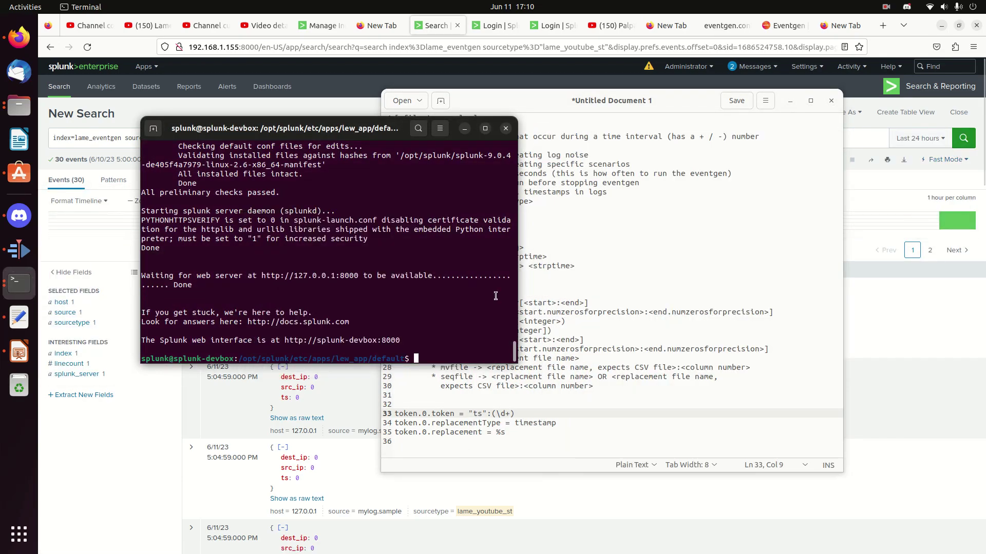
Go to lew_app's samples folder, print mylog.sample, and highlight its ts value of 0.
text(cd ..)
key(Return)
text(cd samples/)
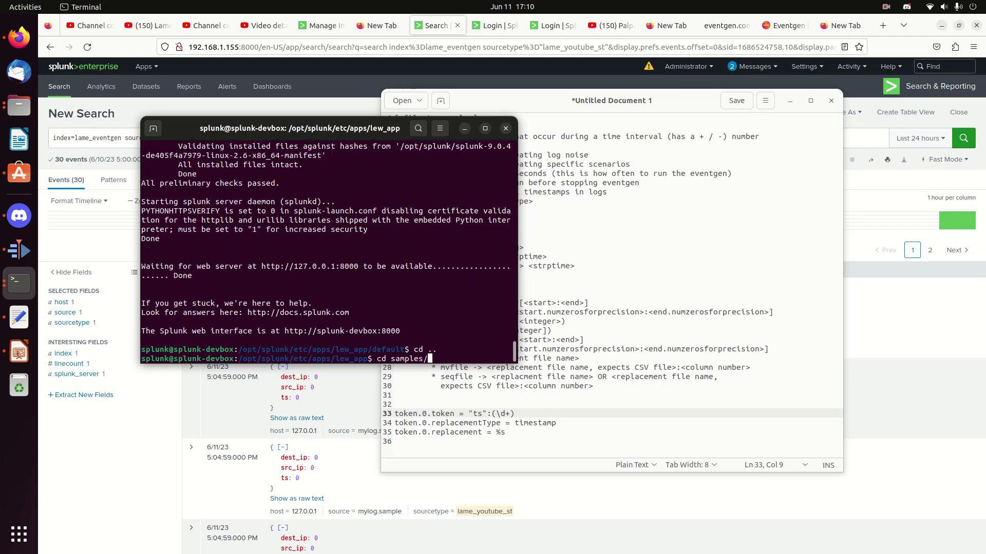
key(Return)
text(ls)
key(Return)
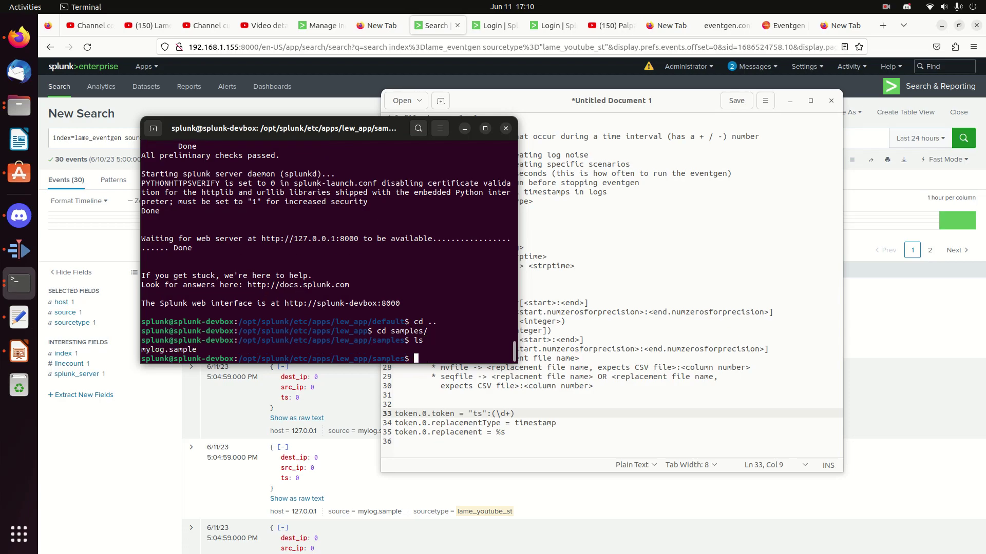
text(cat m)
key(Tab)
key(Return)
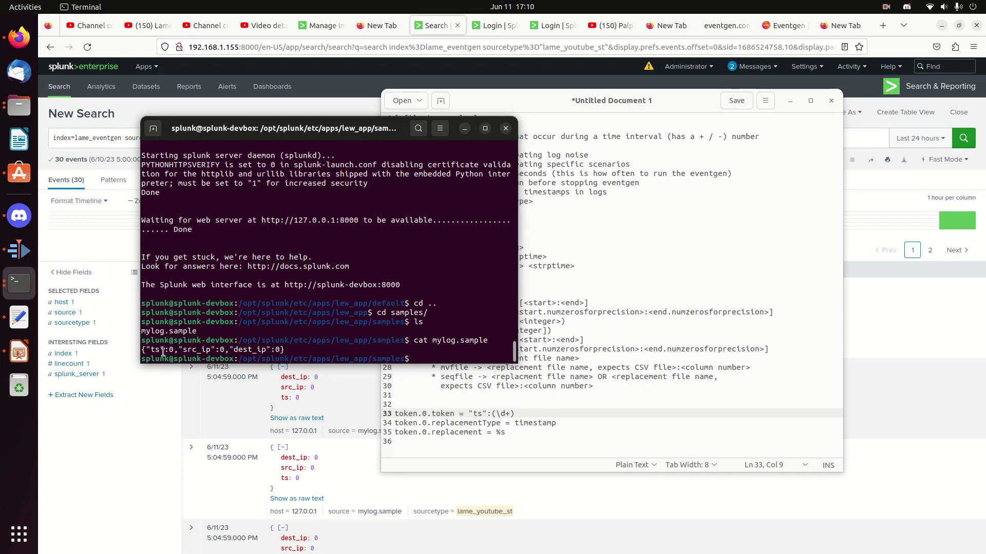
drag(147, 348, 177, 352)
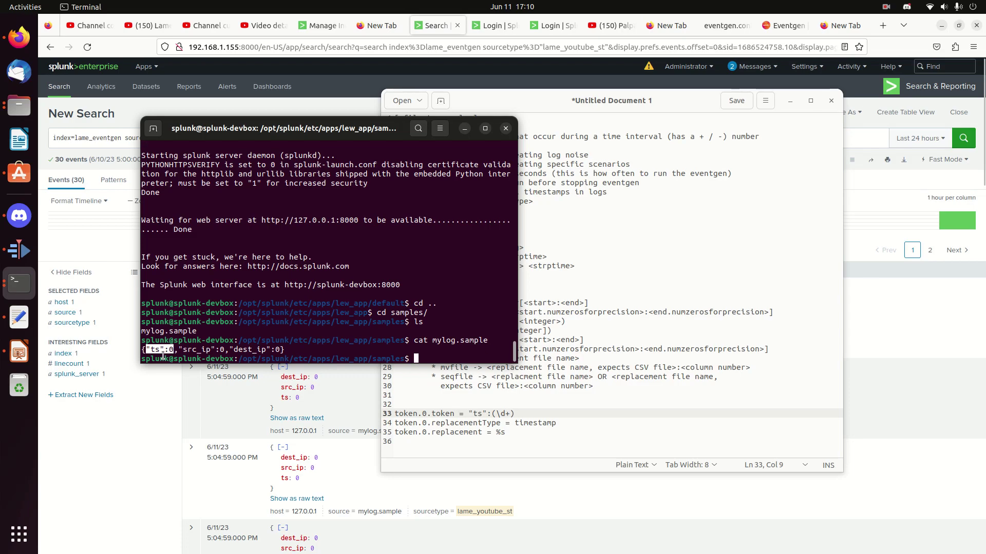
click(541, 427)
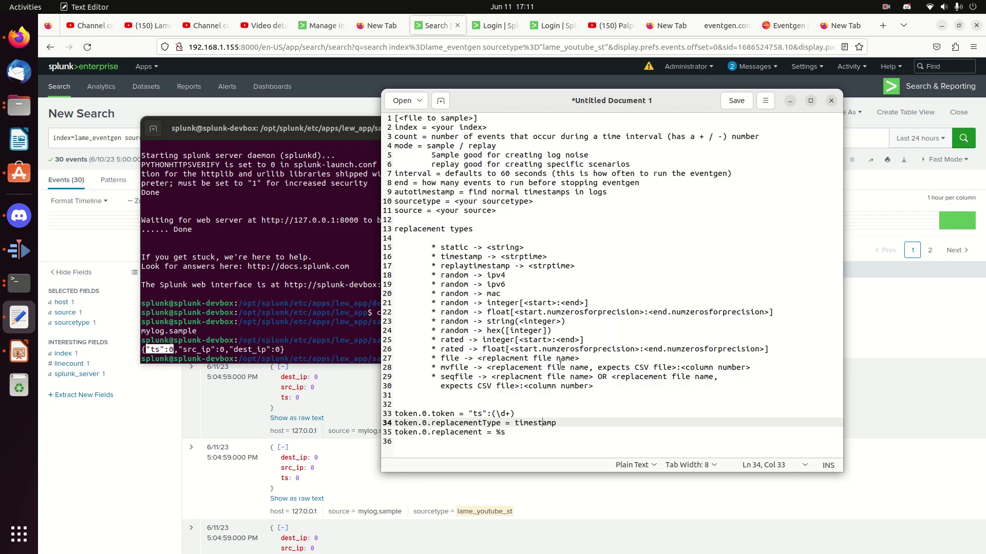
Review the timestamp replacementType on line 34 and select the %s replacement value on line 35.
double_click(544, 424)
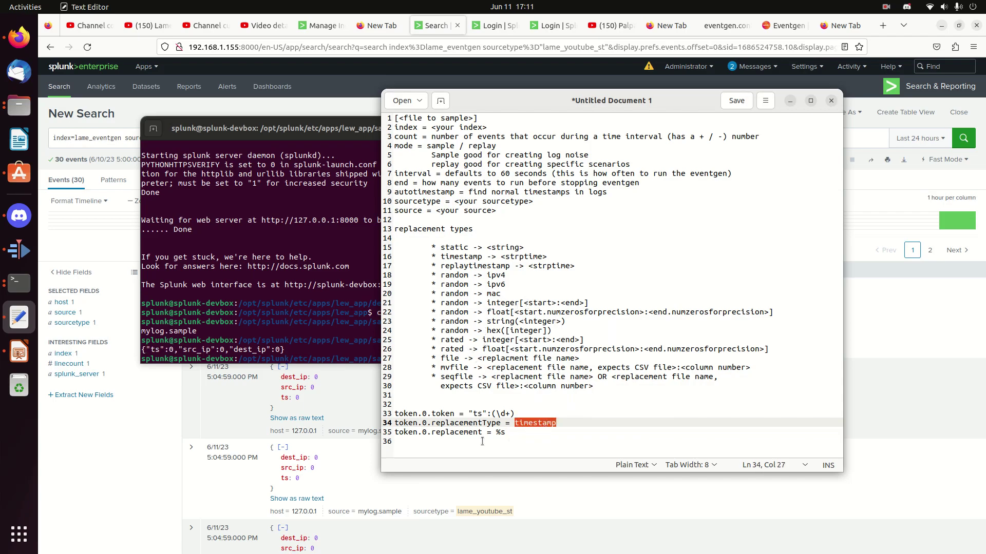
drag(509, 430, 509, 431)
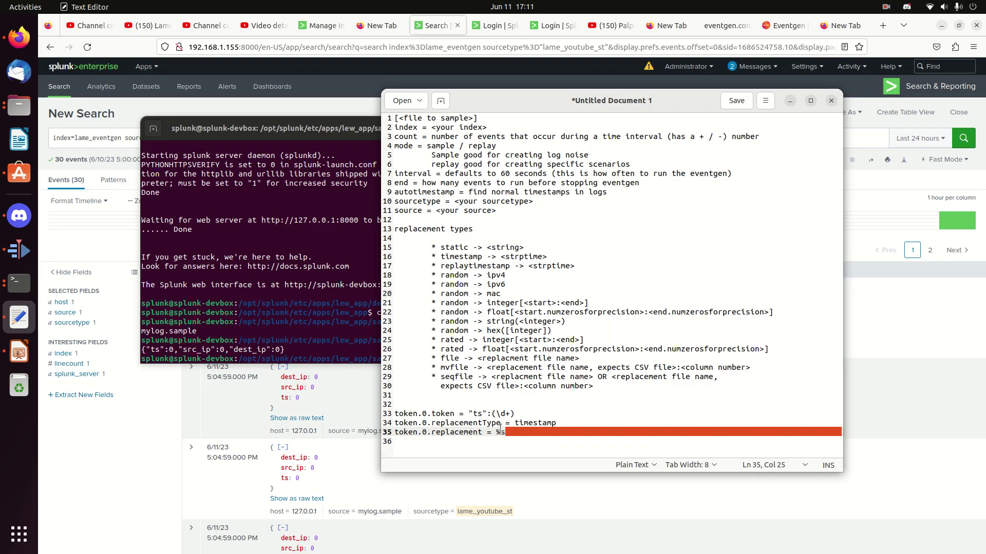
click(501, 433)
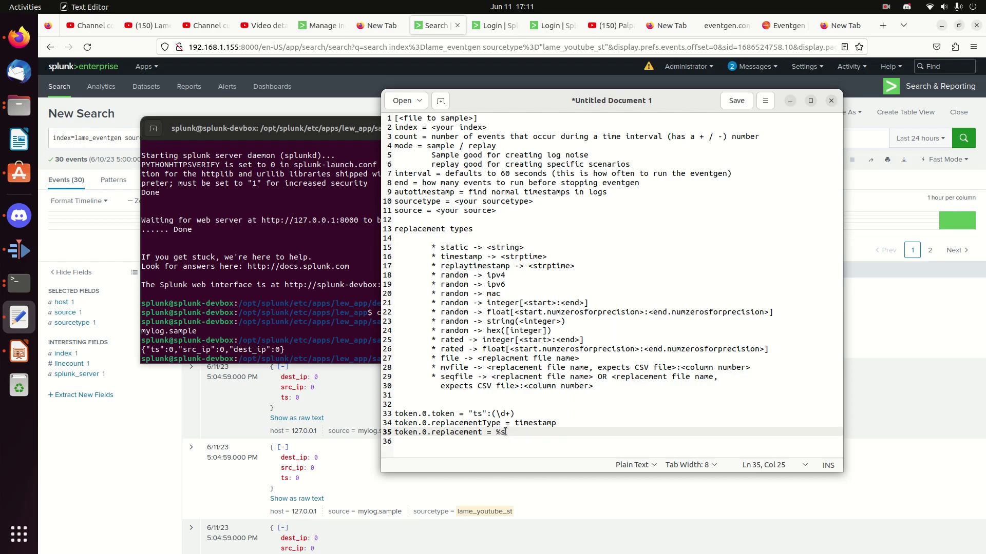
key(shift+Left)
key(shift+Left)
click(499, 433)
triple_click(500, 433)
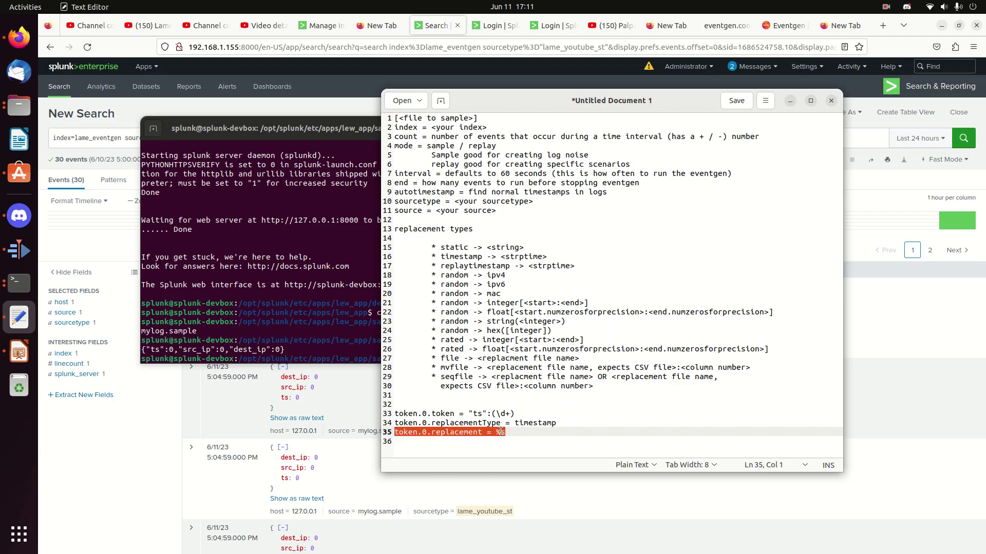
click(520, 429)
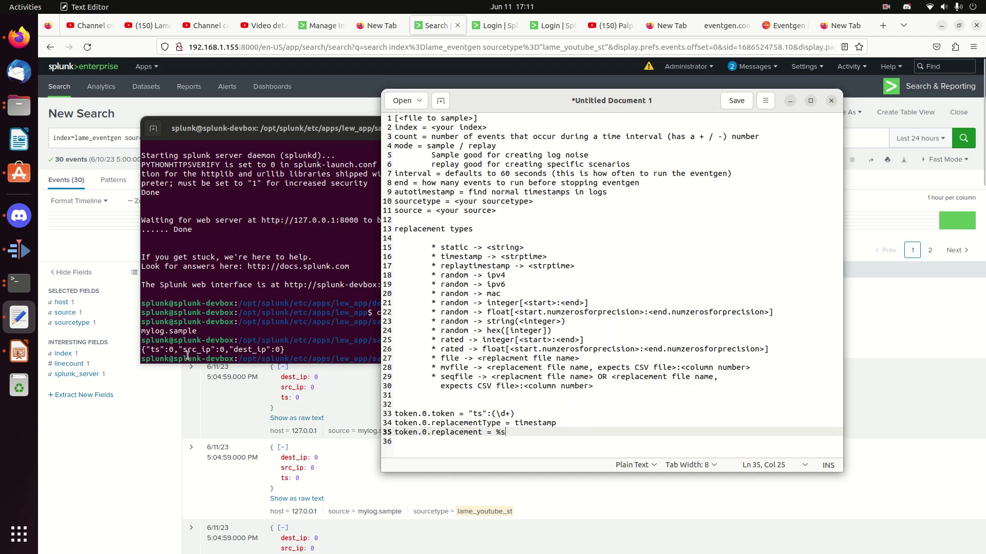
shift+click(494, 433)
Open lew_app's default/eventgen.conf in vi and enter insert mode.
click(331, 359)
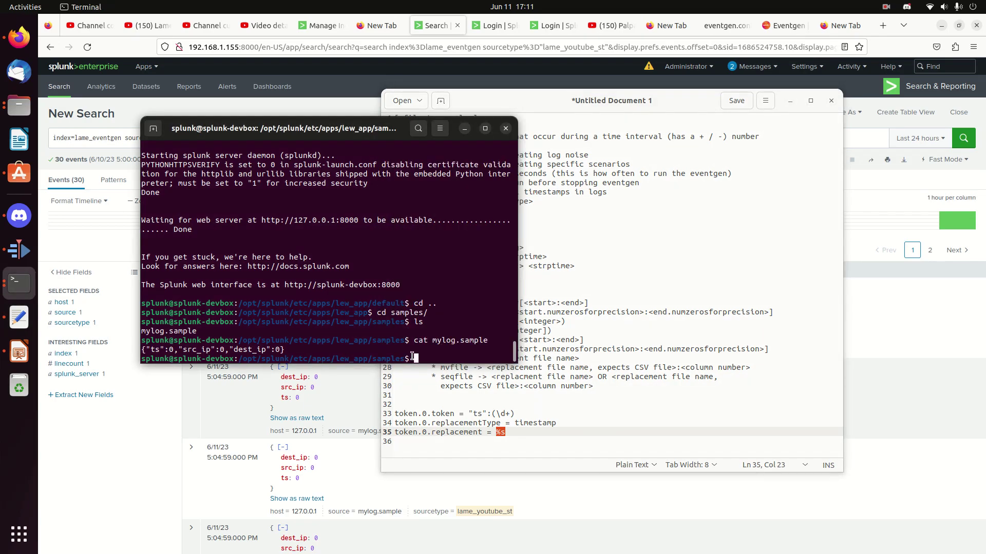
text(cd ..)
key(Return)
text(c)
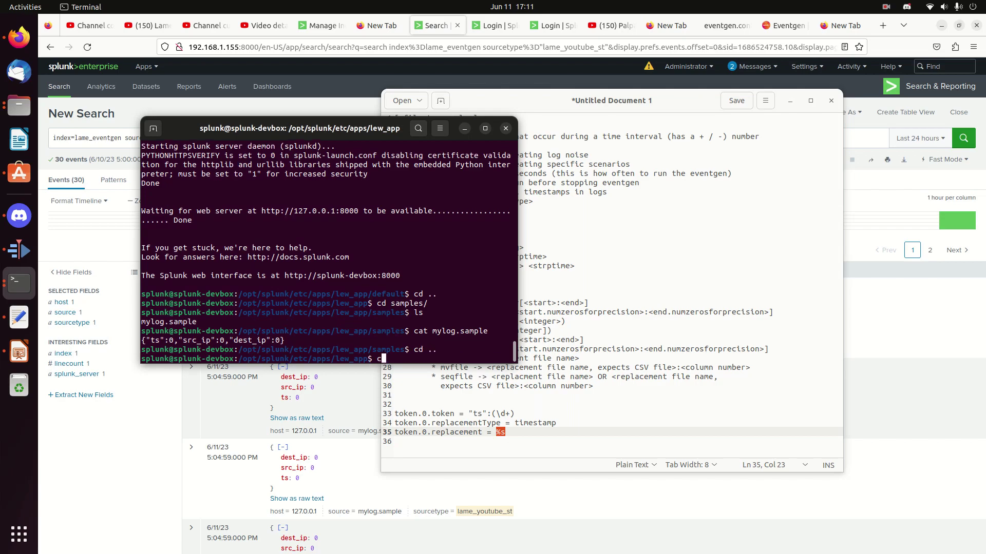
text(d default/)
key(Return)
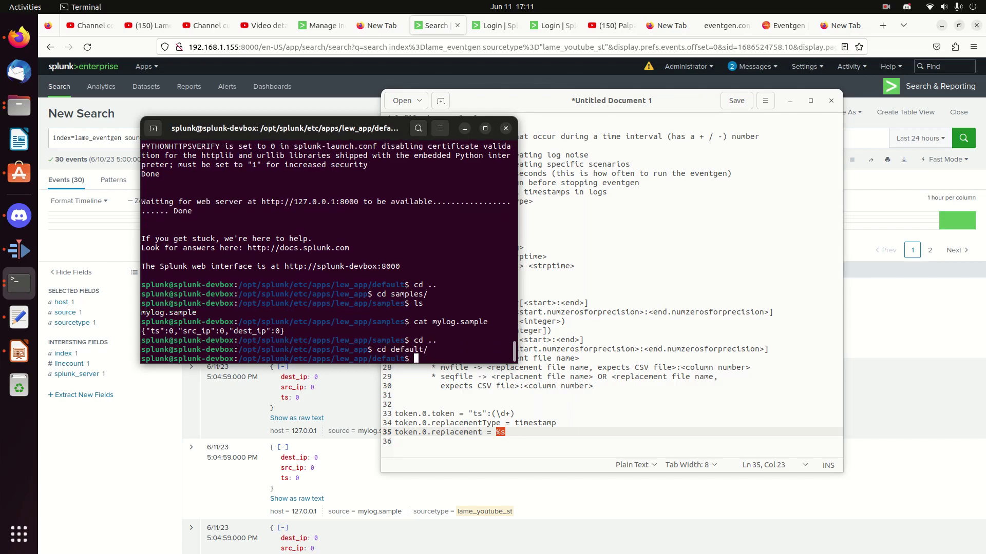
text(vi eventgen.conf)
key(Return)
key(i)
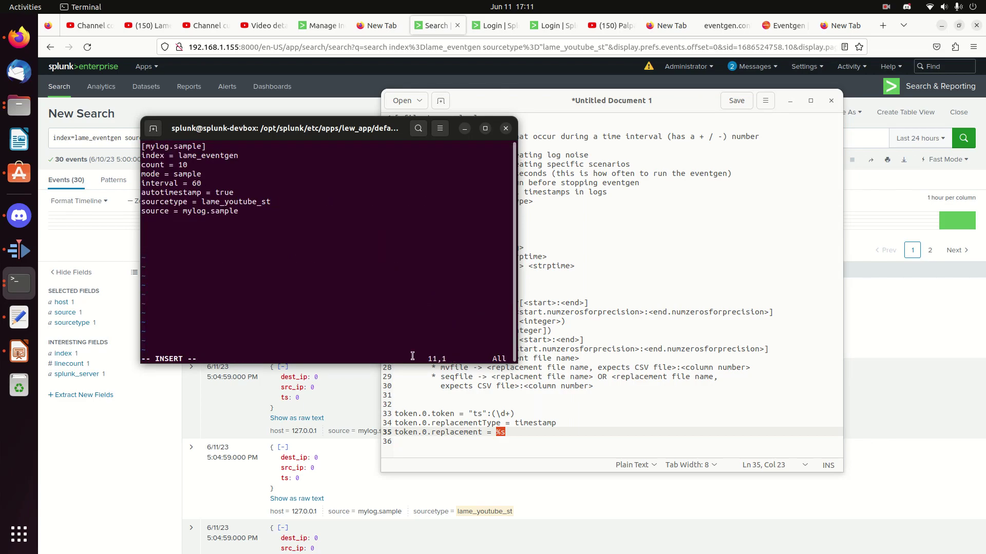
Copy token lines 33–35 from the notes and paste them into eventgen.conf.
click(522, 417)
drag(509, 434, 395, 414)
right_click(406, 418)
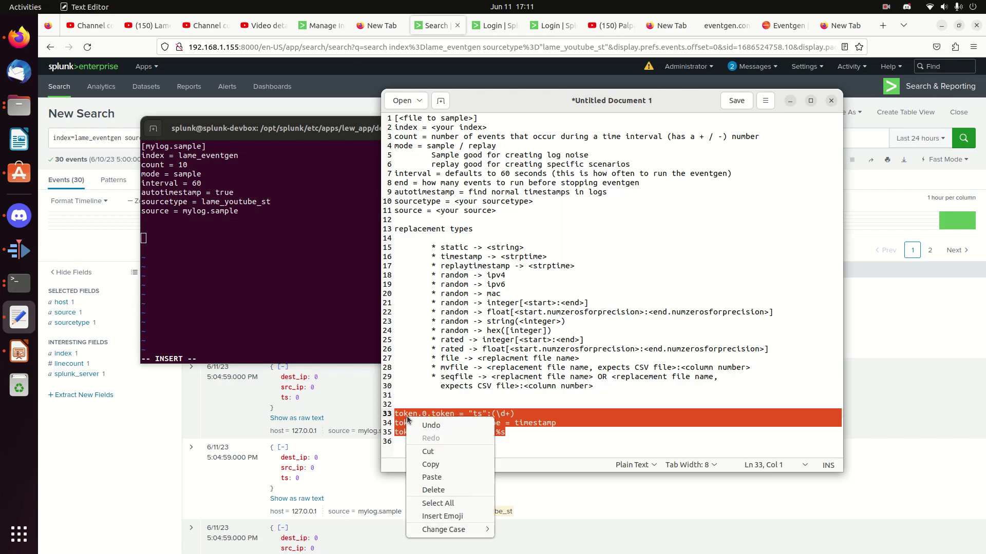
click(441, 463)
click(161, 228)
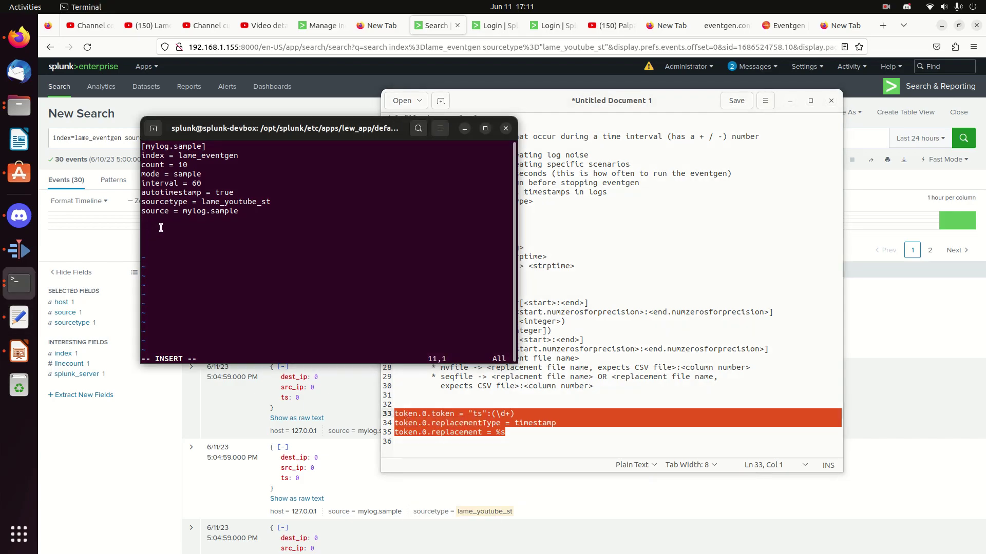
right_click(168, 235)
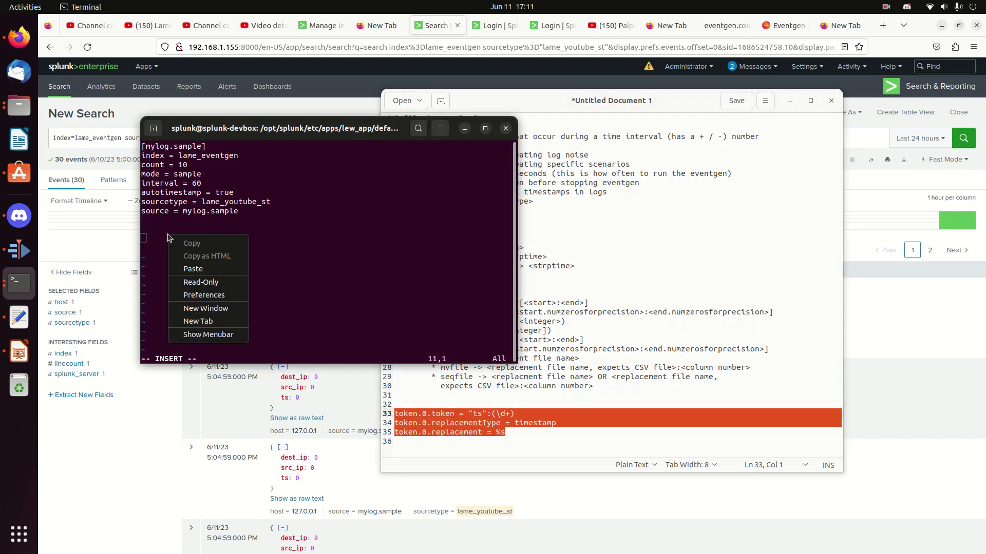
click(188, 269)
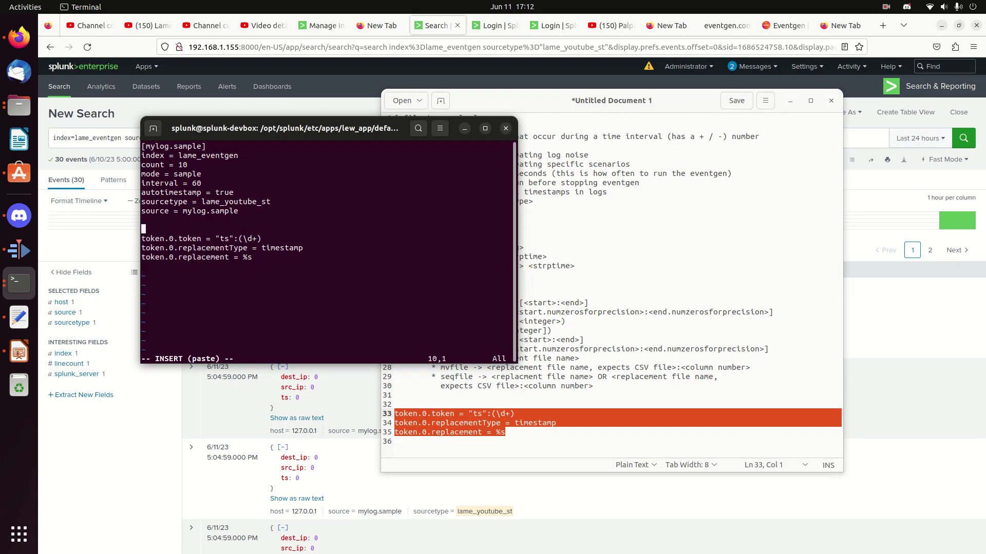
key(Delete)
key(Escape)
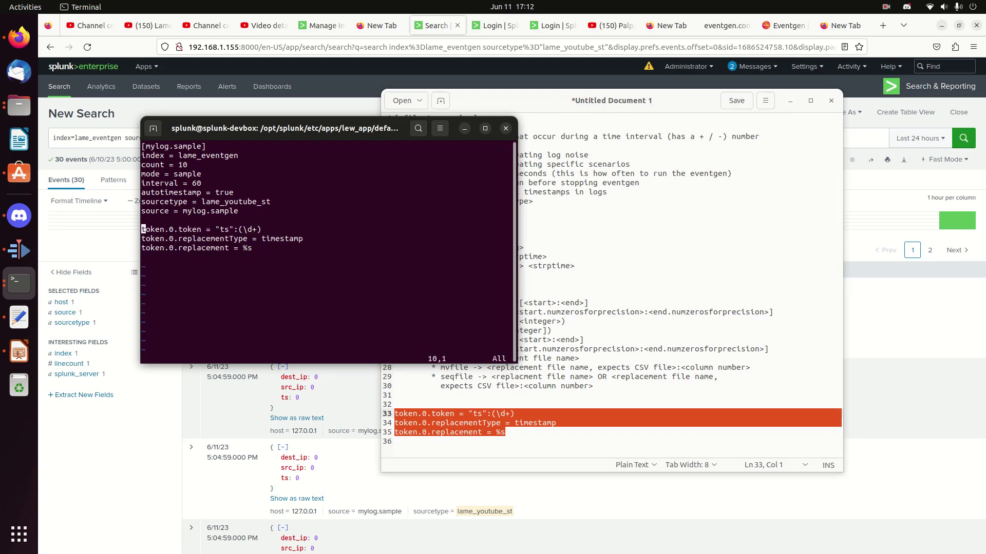
Save eventgen.conf with :wq and restart Splunk via /opt/splunk/bin/splunk restart.
text(:wq)
key(Return)
text(/op)
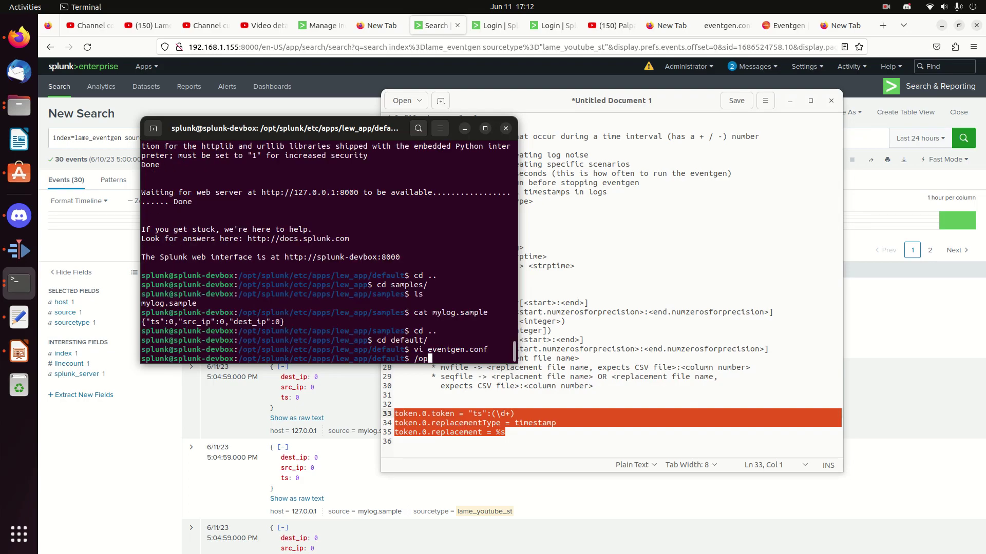
text(t/splunk/bin/splunk restart)
key(Return)
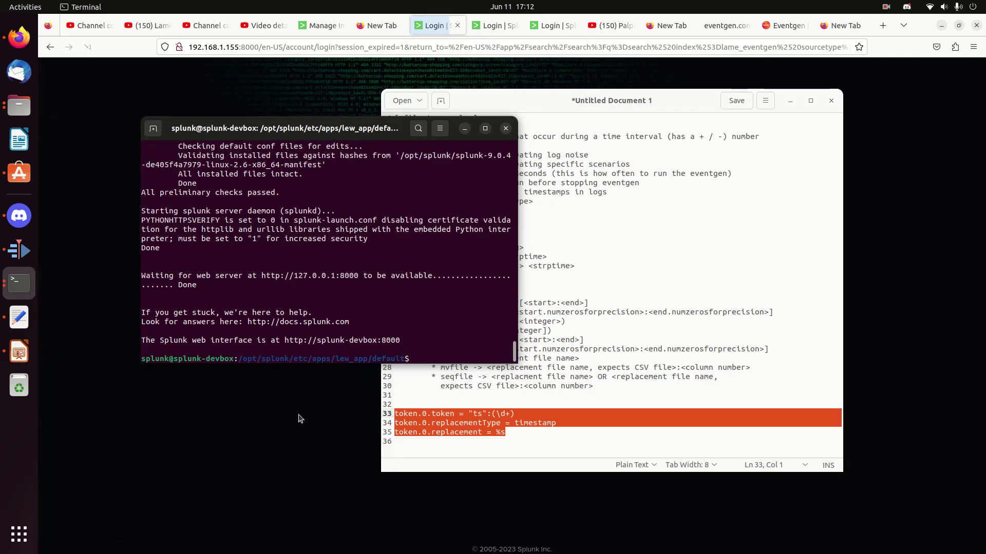
click(301, 435)
click(613, 216)
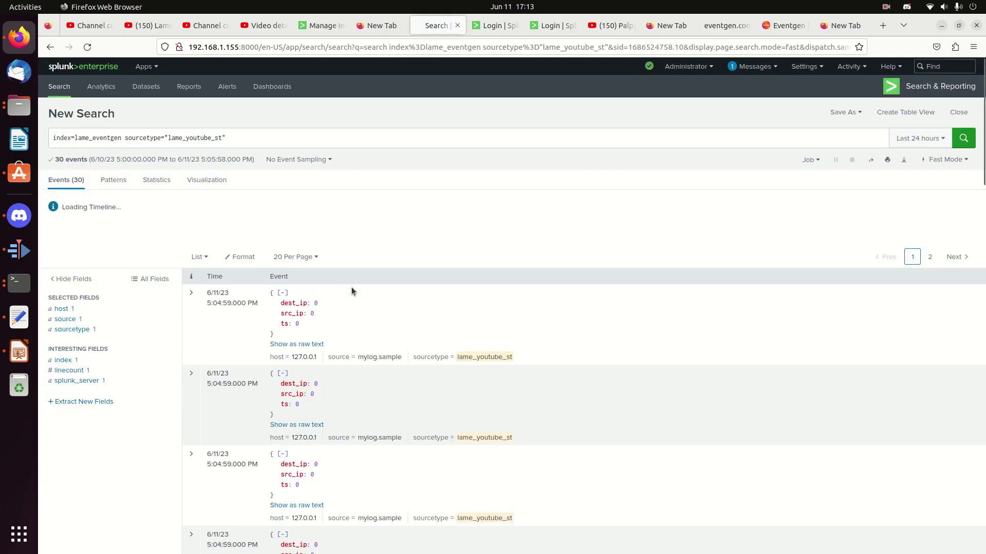
click(231, 139)
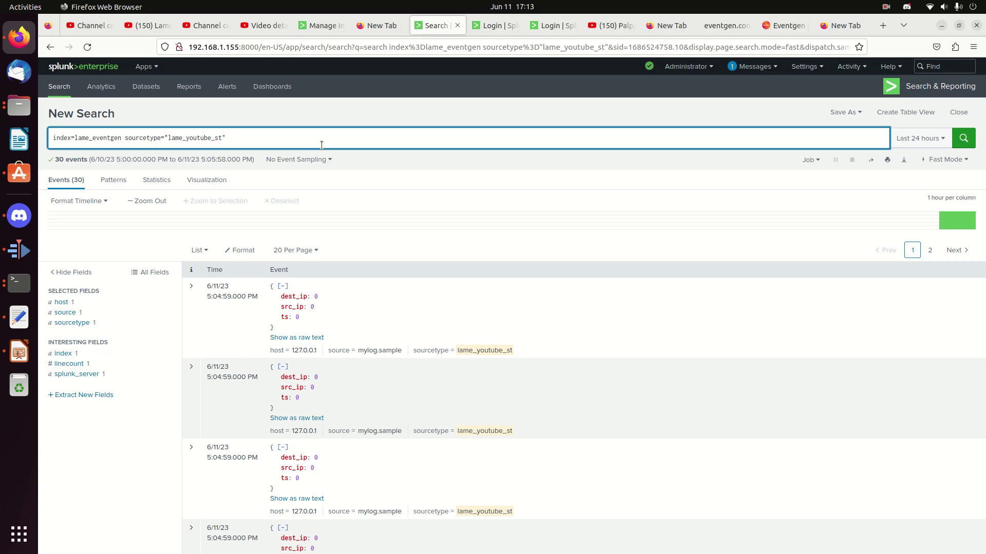
key(Return)
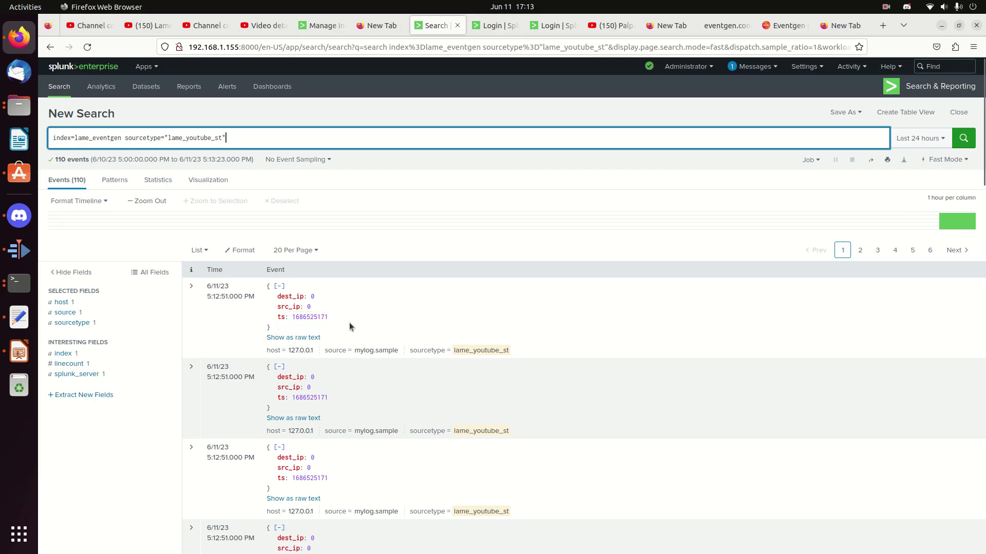
click(315, 317)
right_click(315, 317)
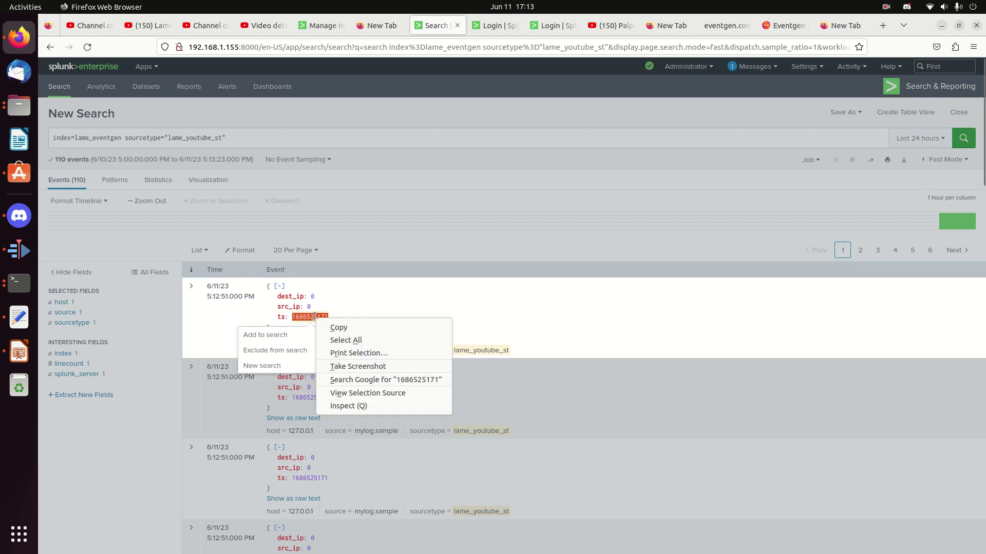
click(365, 327)
key(ctrl+t)
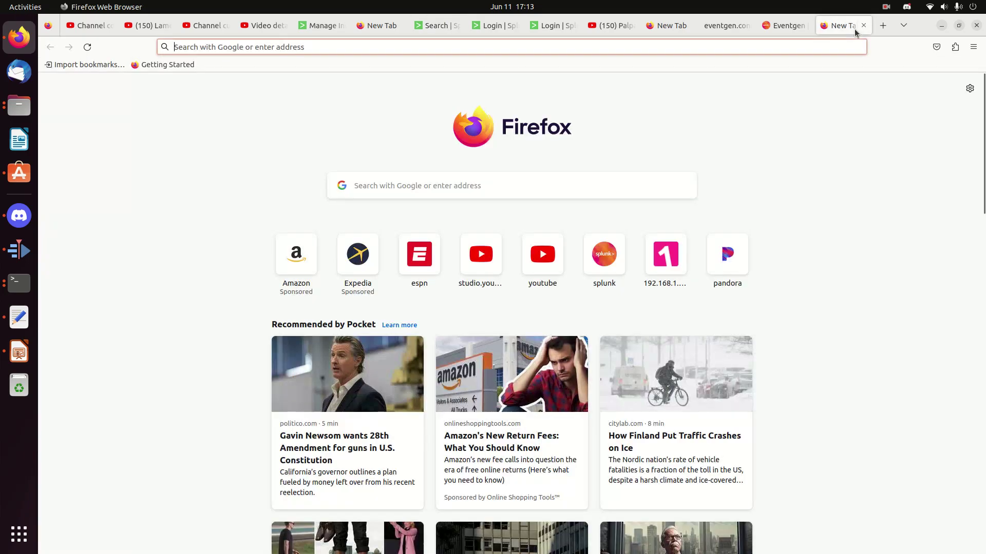
text(e)
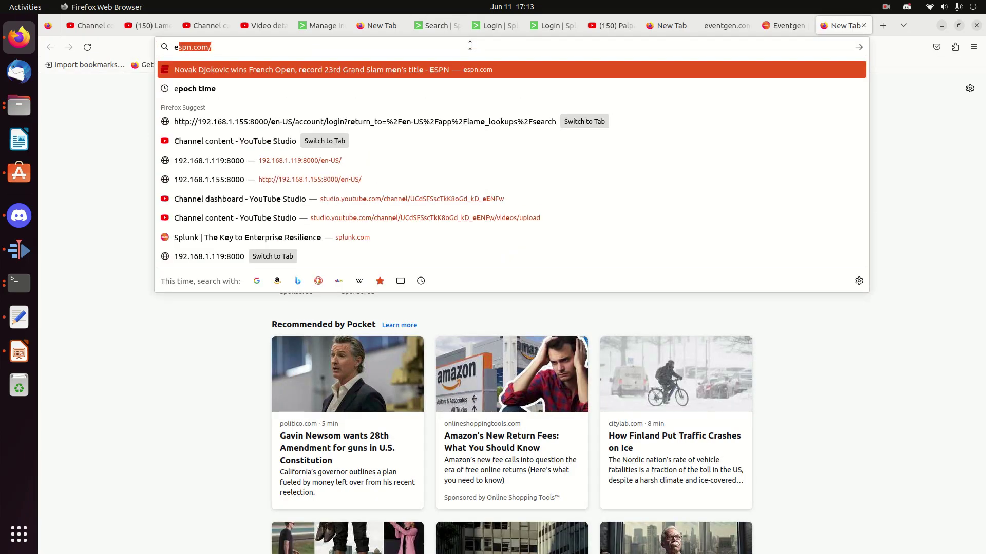
text(poch)
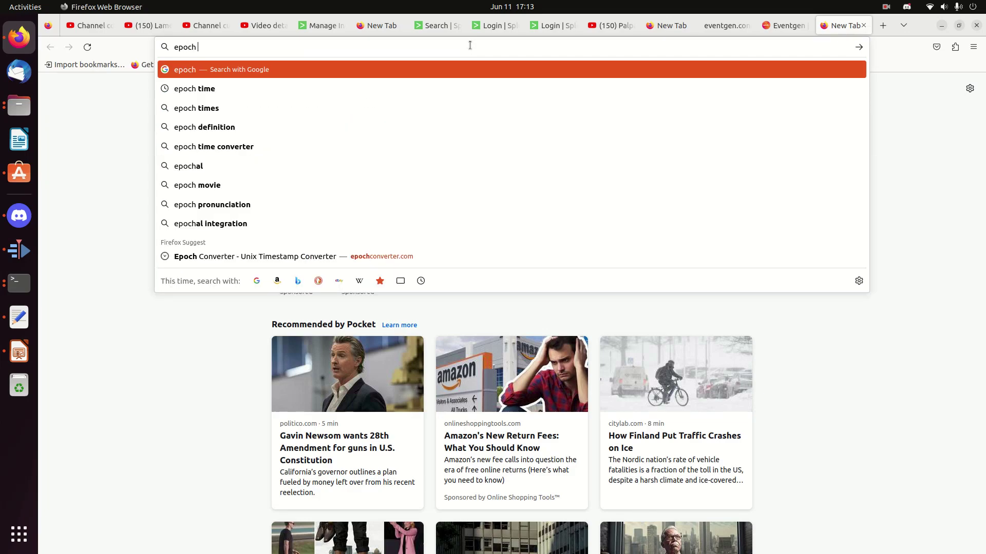
text( time)
key(Down)
key(Down)
key(Return)
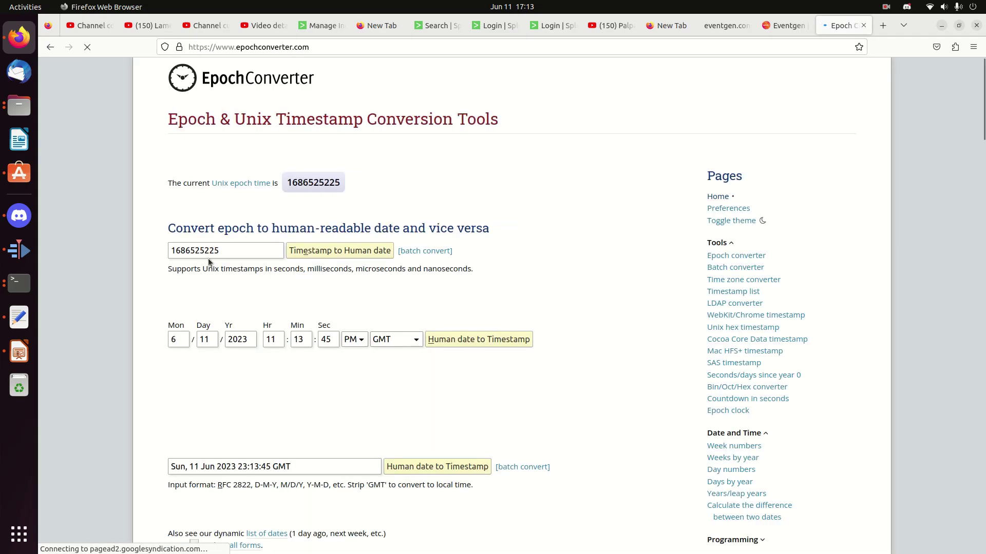
double_click(208, 257)
key(ctrl+v)
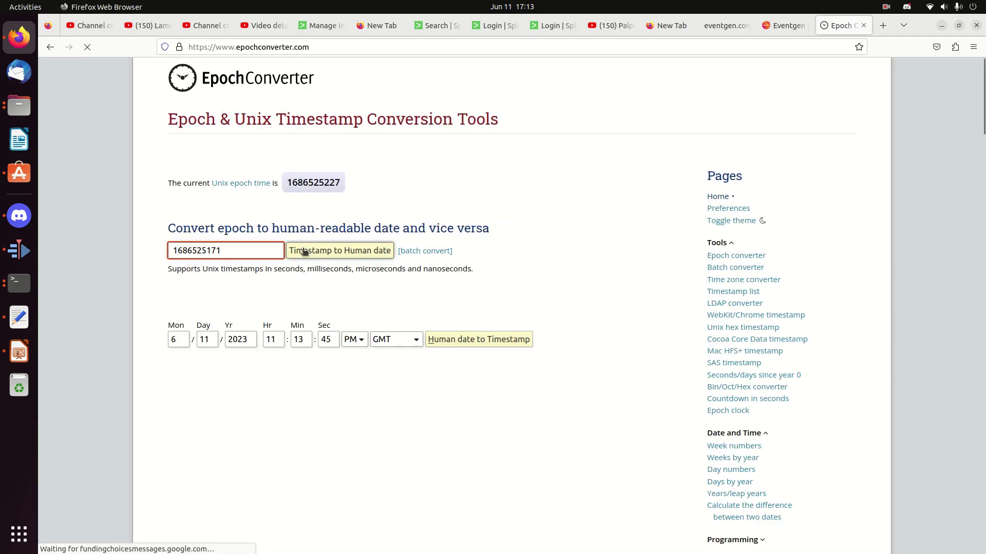
click(304, 251)
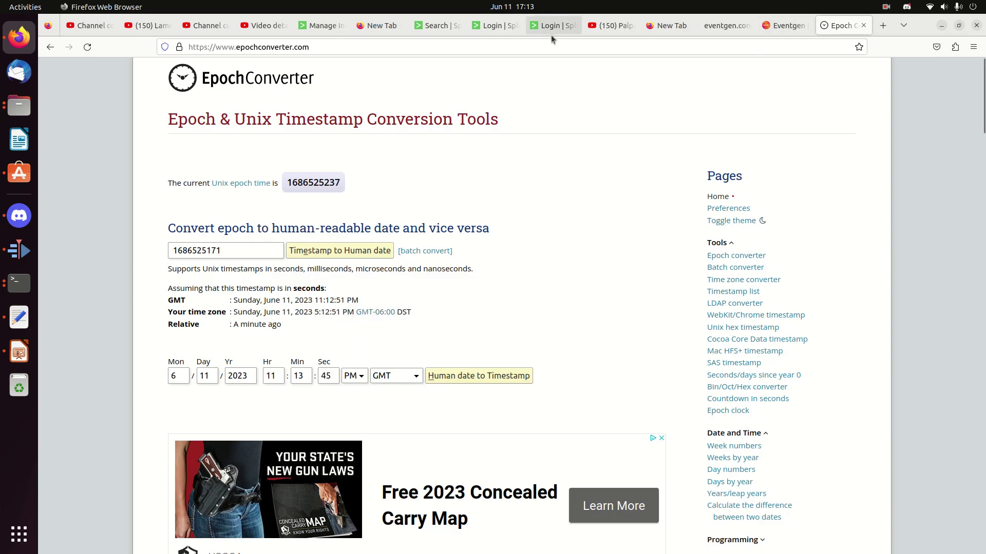
click(433, 25)
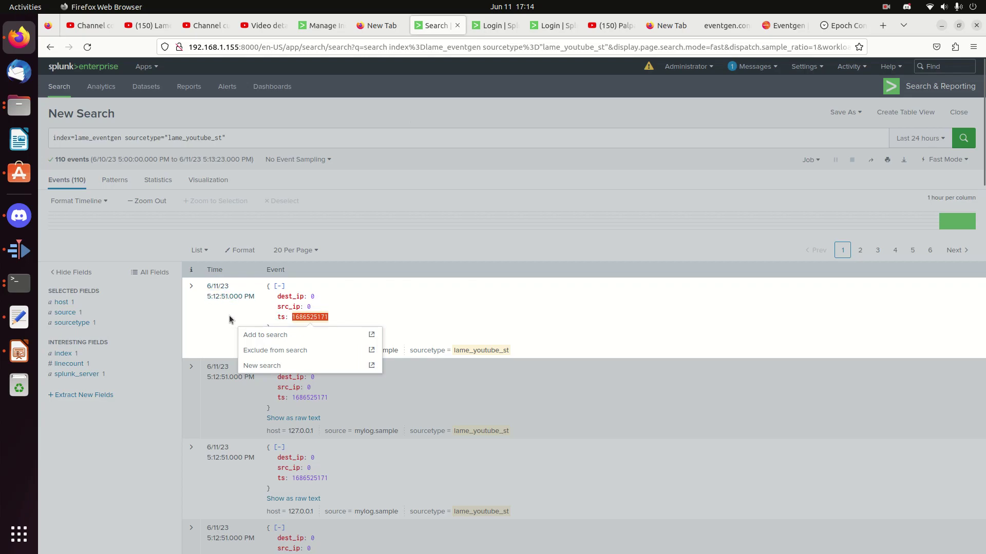
Close the Add to search / Exclude / New search popup over the events list.
click(412, 149)
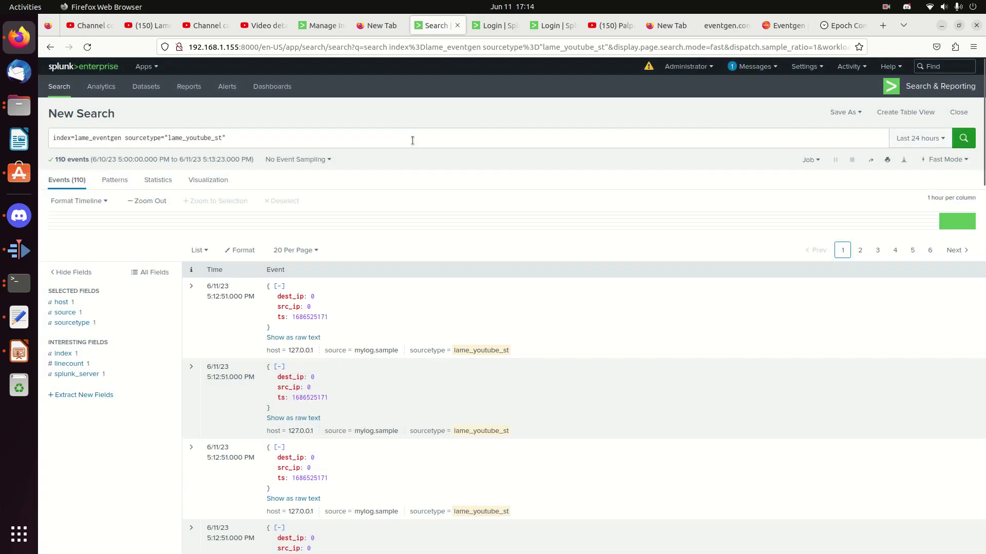